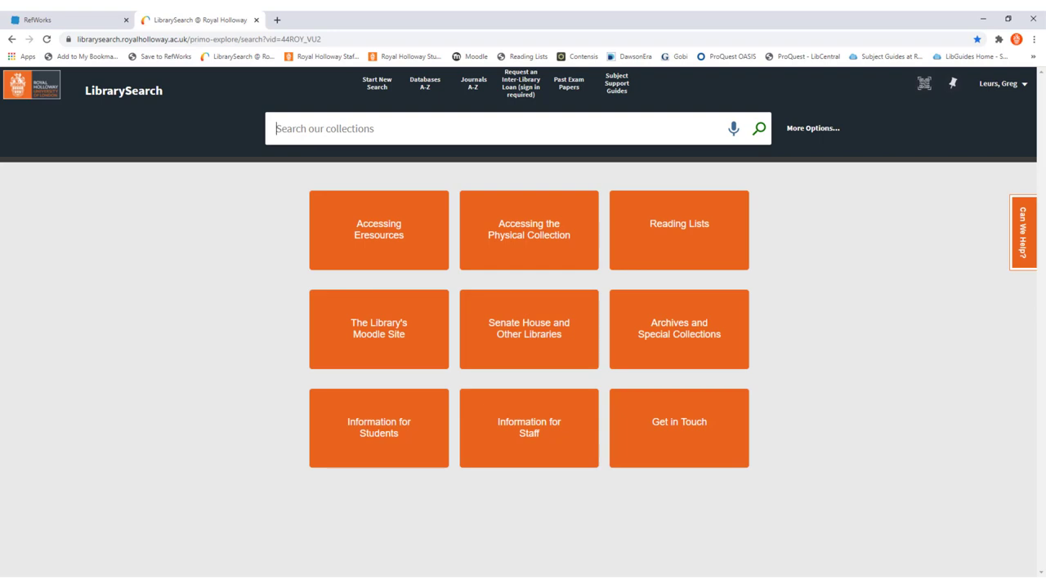
Search LibrarySearch for 'dinosaurs'
type("dinosaurs")
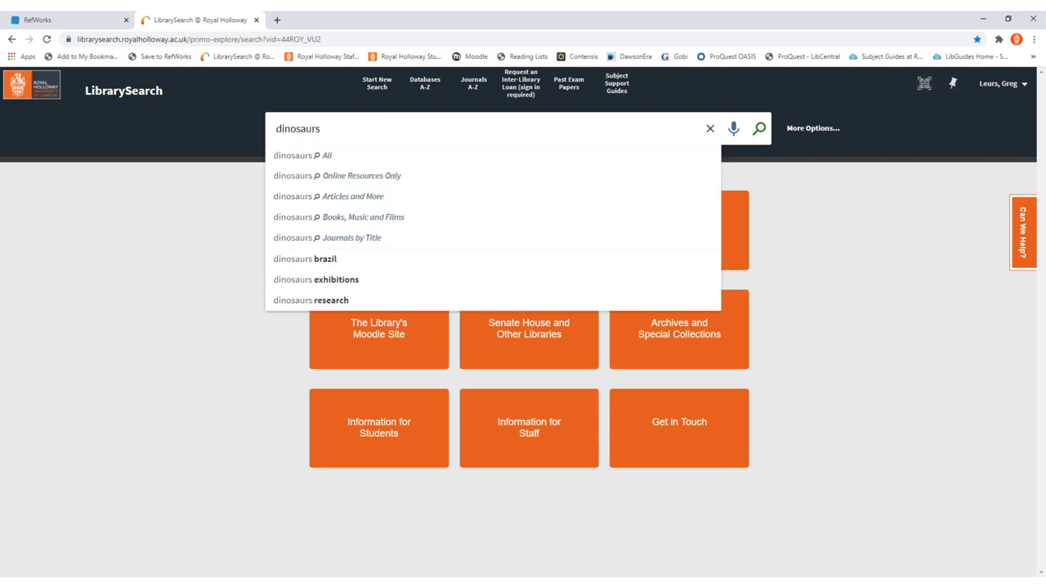
key("Return")
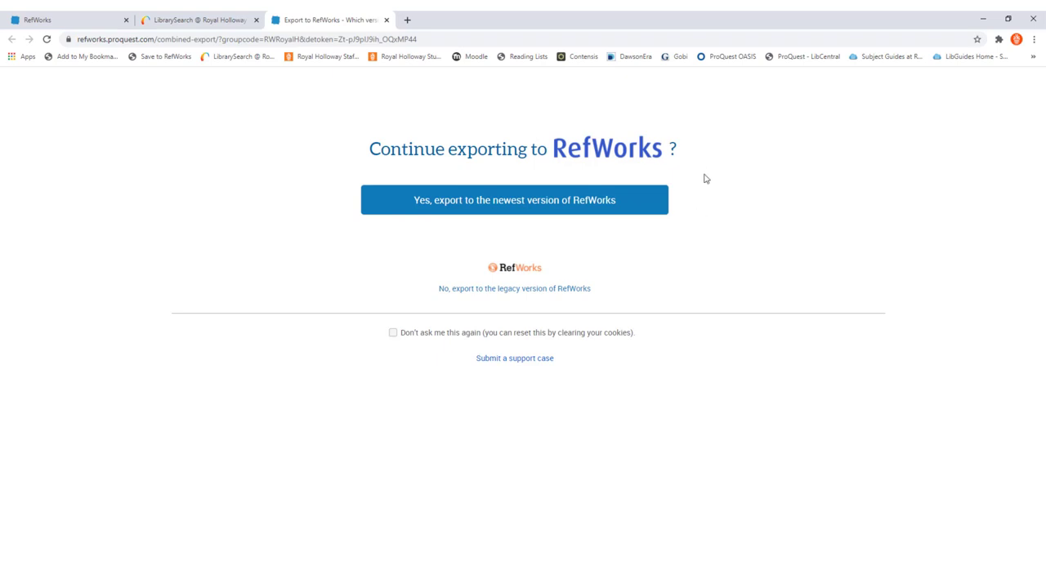
Import the exported Halstead 'Dinosaurs' book into the 'Dinosaurs essay' folder in the newest RefWorks
left_click(425, 211)
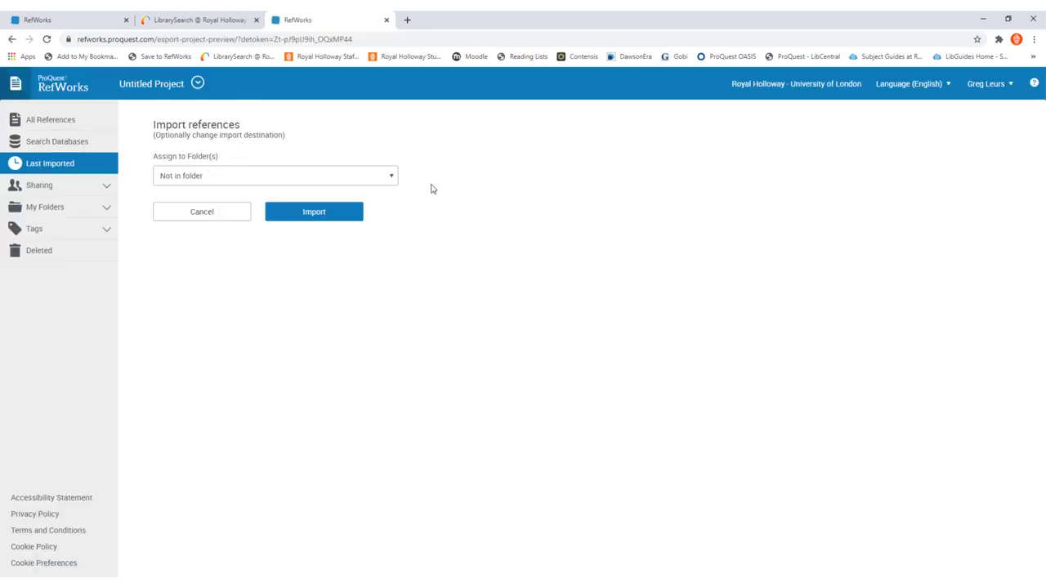
left_click(352, 178)
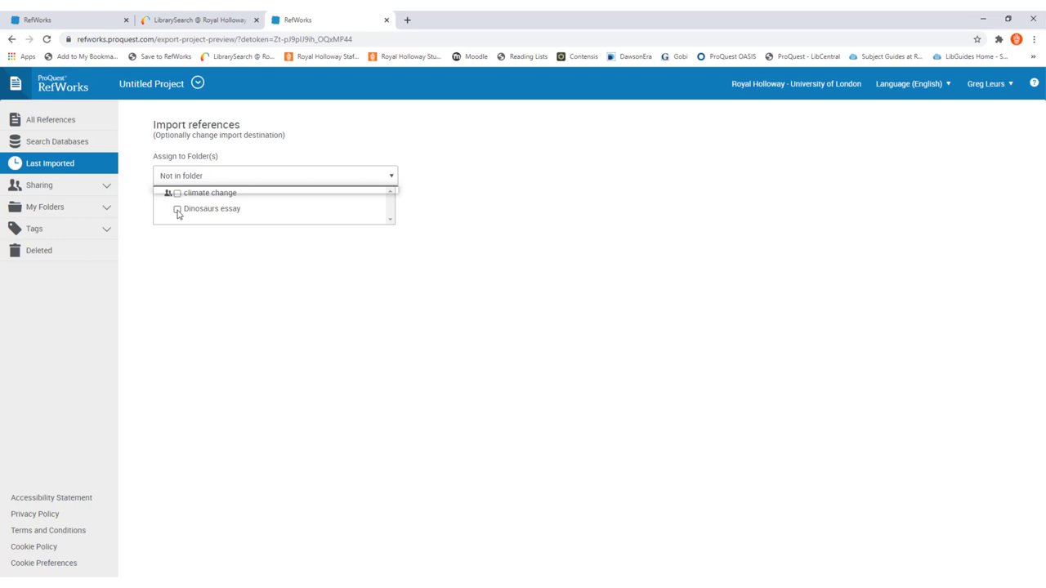
left_click(178, 211)
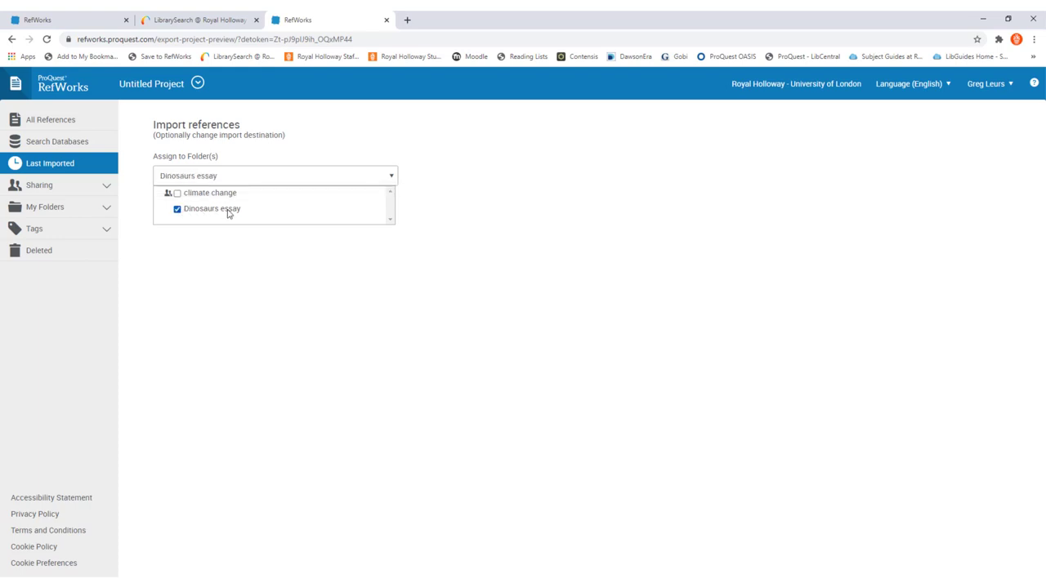
left_click(421, 201)
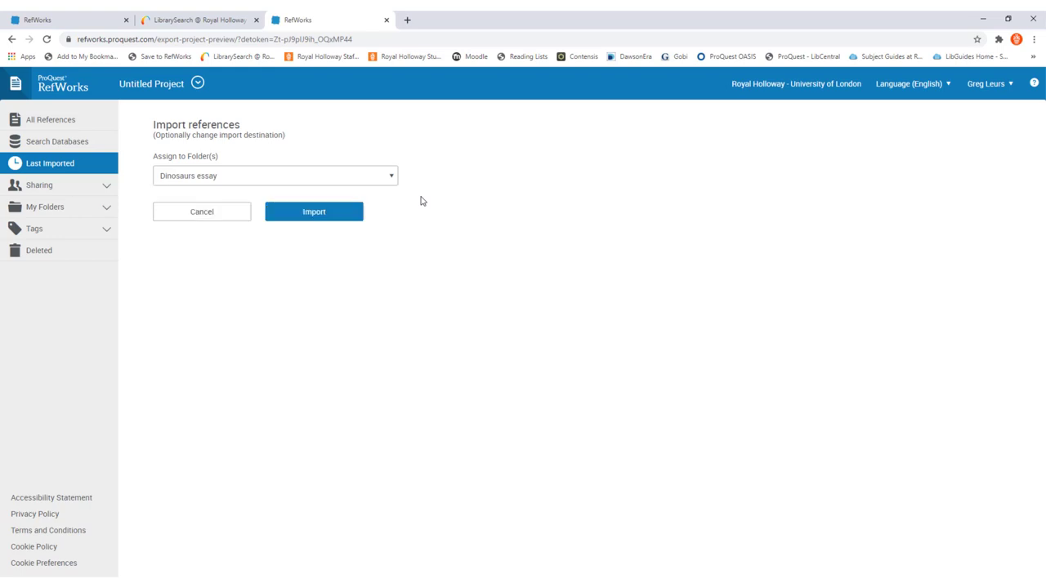
left_click(318, 215)
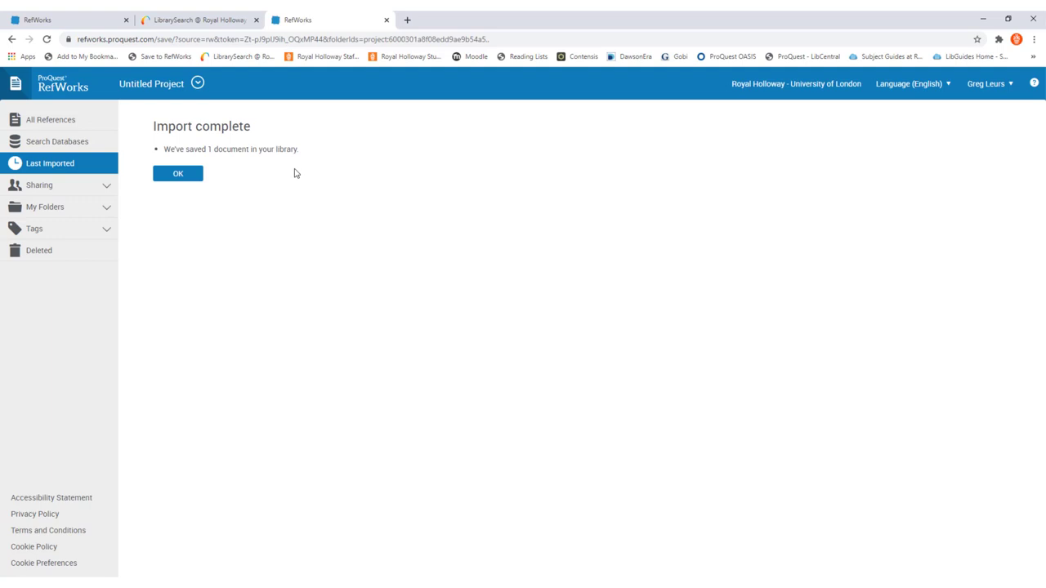
Dismiss the import confirmation to show the Halstead 1981 'Dinosaurs' book under Last Imported
left_click(196, 175)
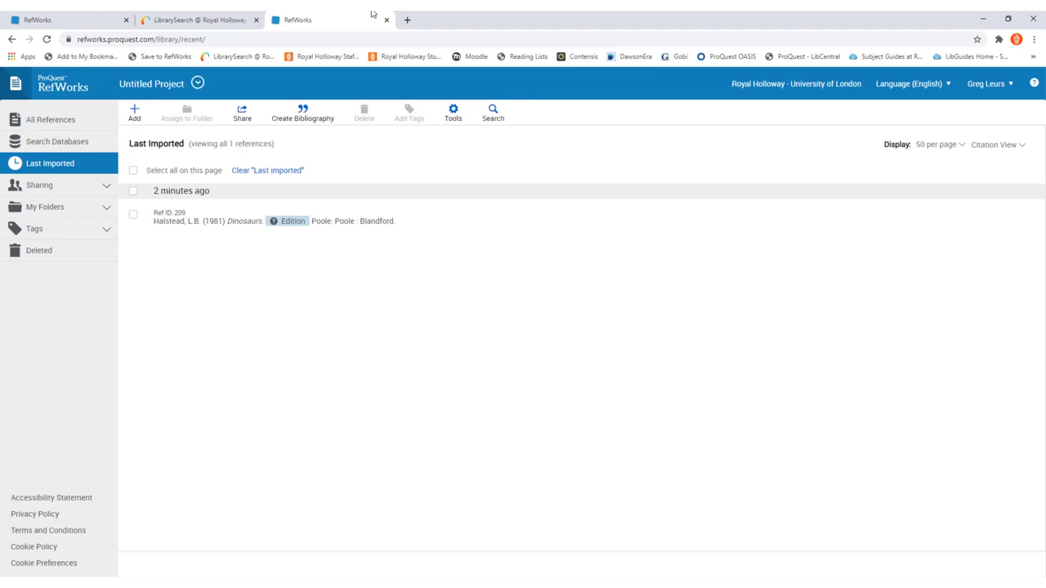
Pin results 2, 4, 5, 7 and 8 of the dinosaurs search to My Favorites
left_click(236, 21)
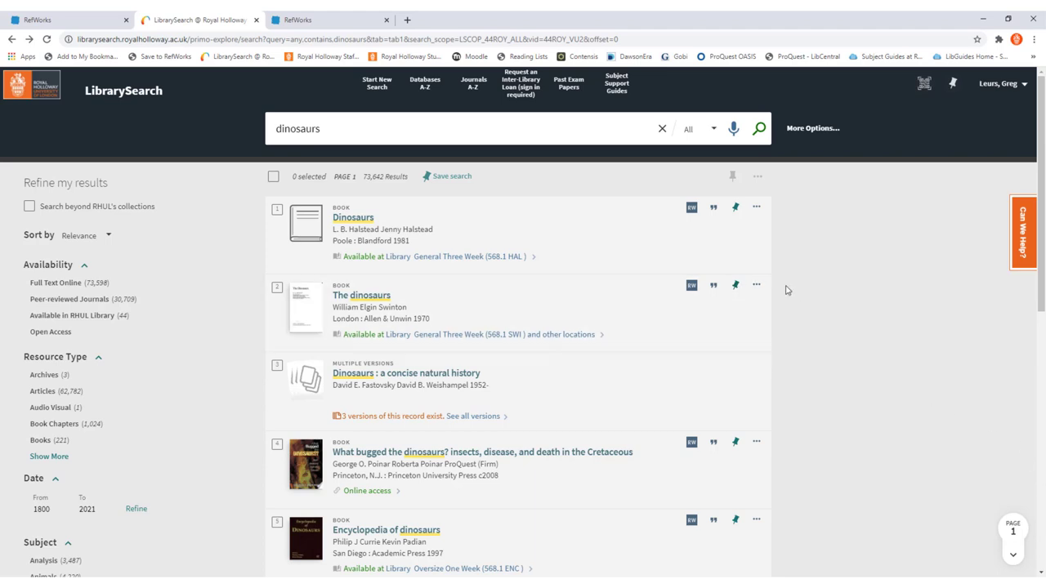
left_click(735, 287)
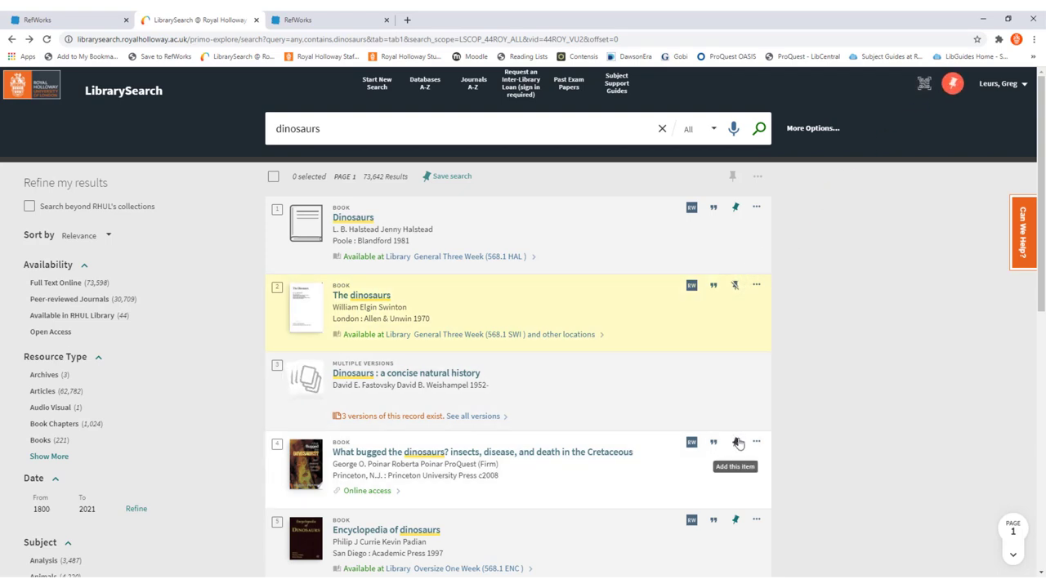
left_click(737, 442)
left_click(734, 519)
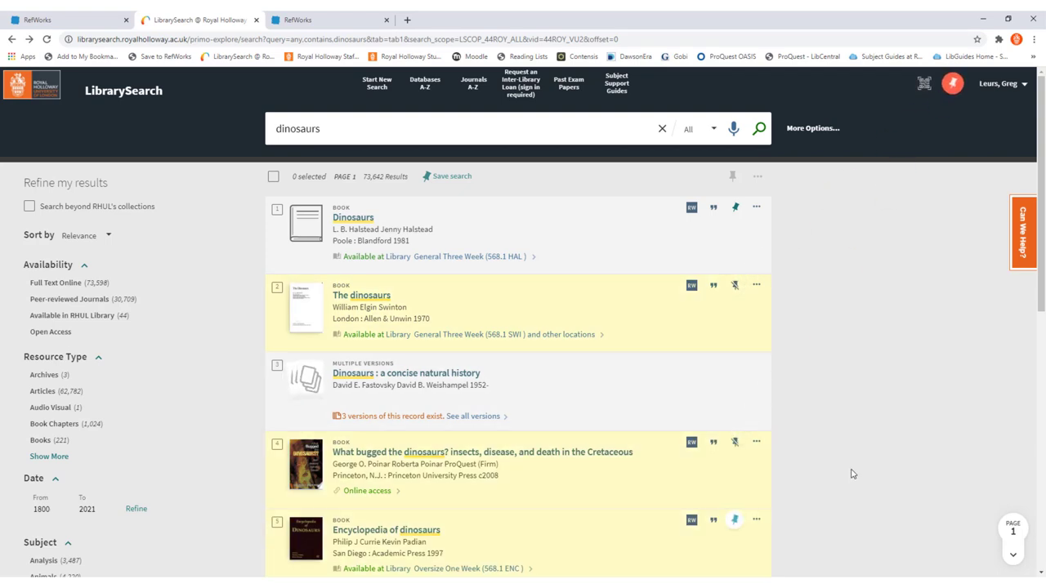
scroll(851, 474, "down", 3)
left_click(734, 459)
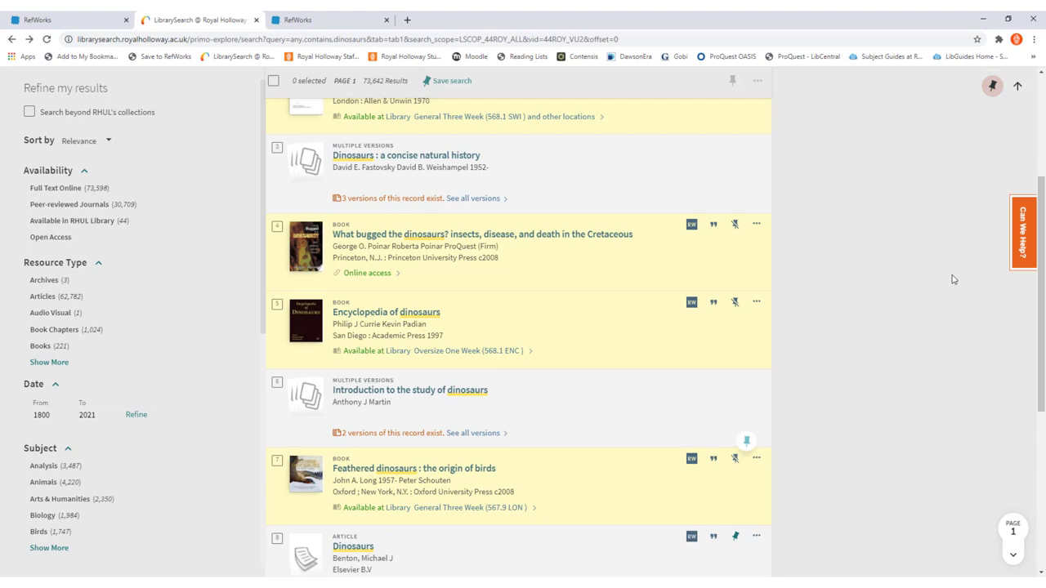
left_click(734, 536)
Select all five records in My Favorites and push them to RefWorks
left_click(993, 89)
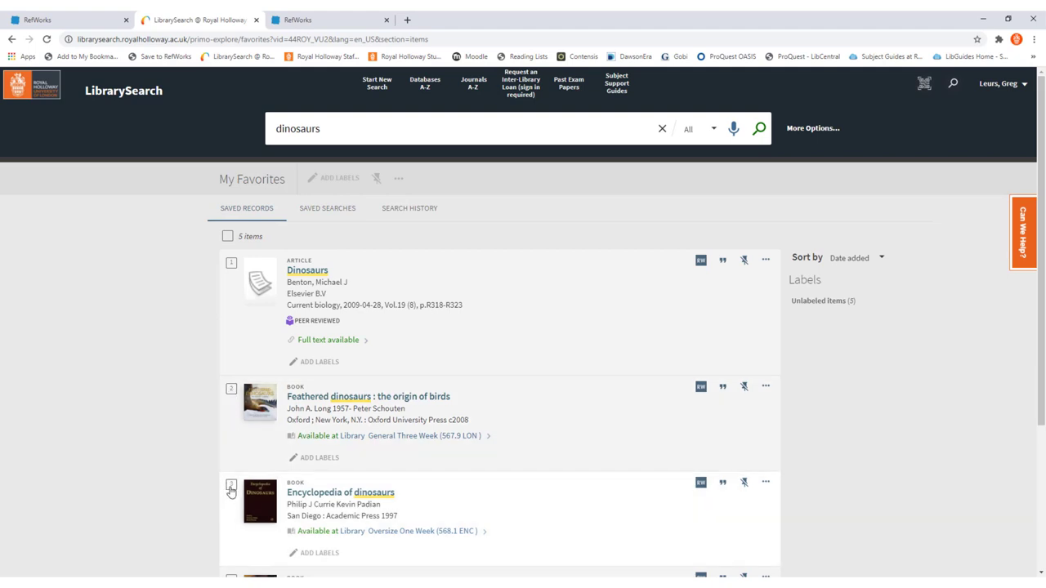
left_click(227, 237)
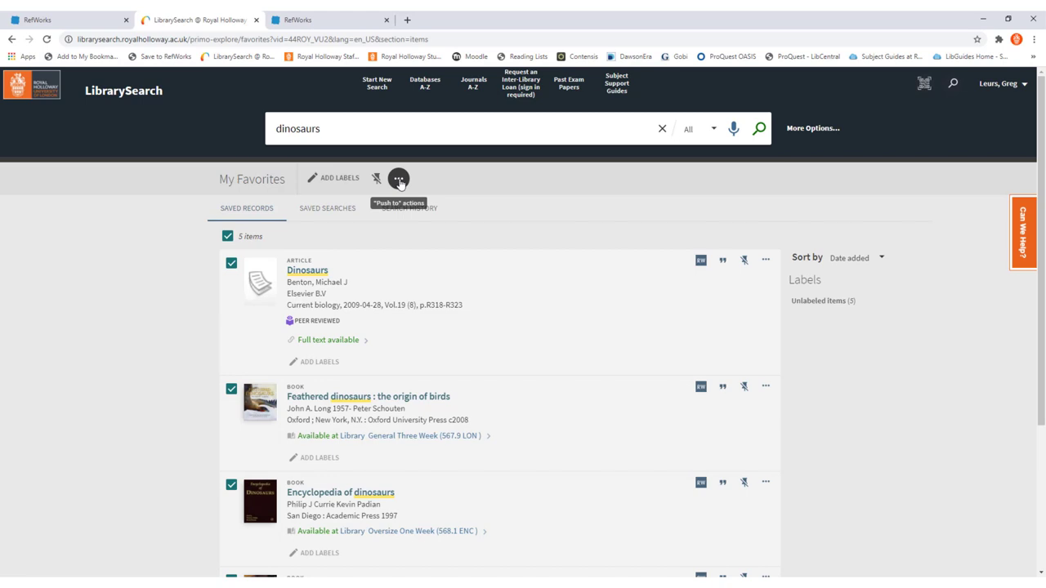
left_click(399, 179)
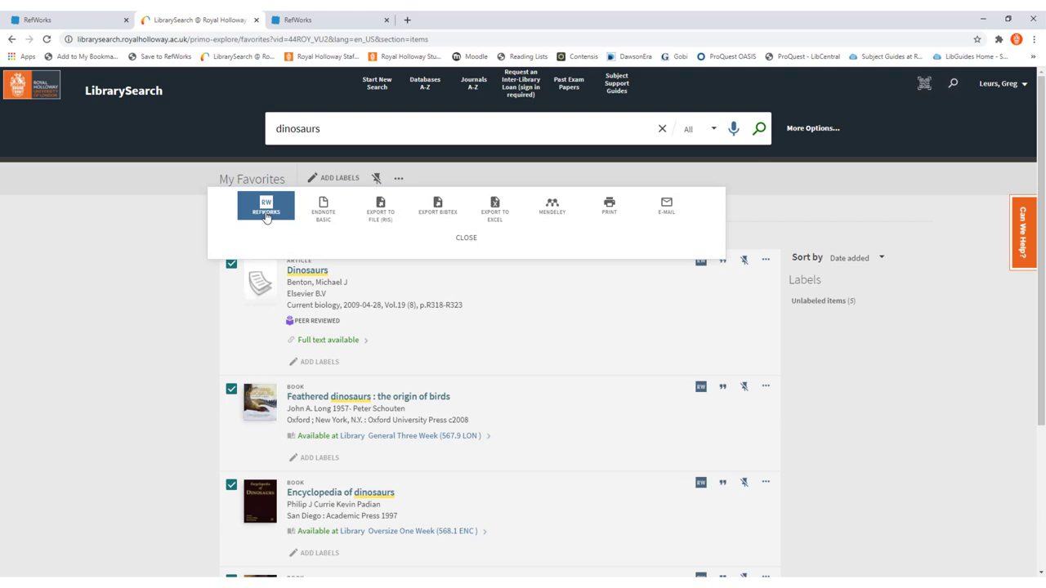
left_click(266, 216)
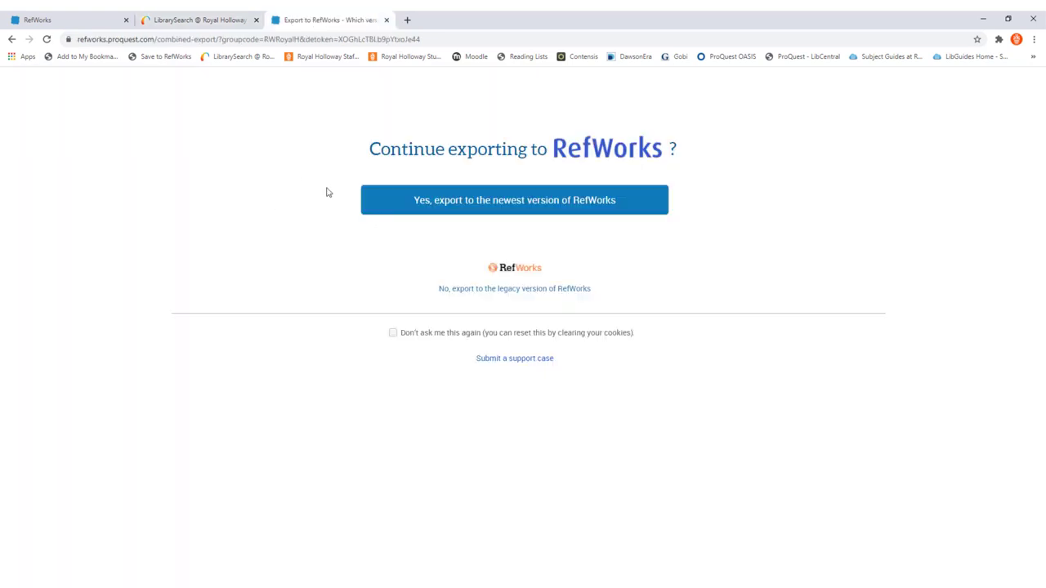
Import the five exported favourites into the 'Dinosaurs essay' folder and dismiss the confirmation
left_click(507, 211)
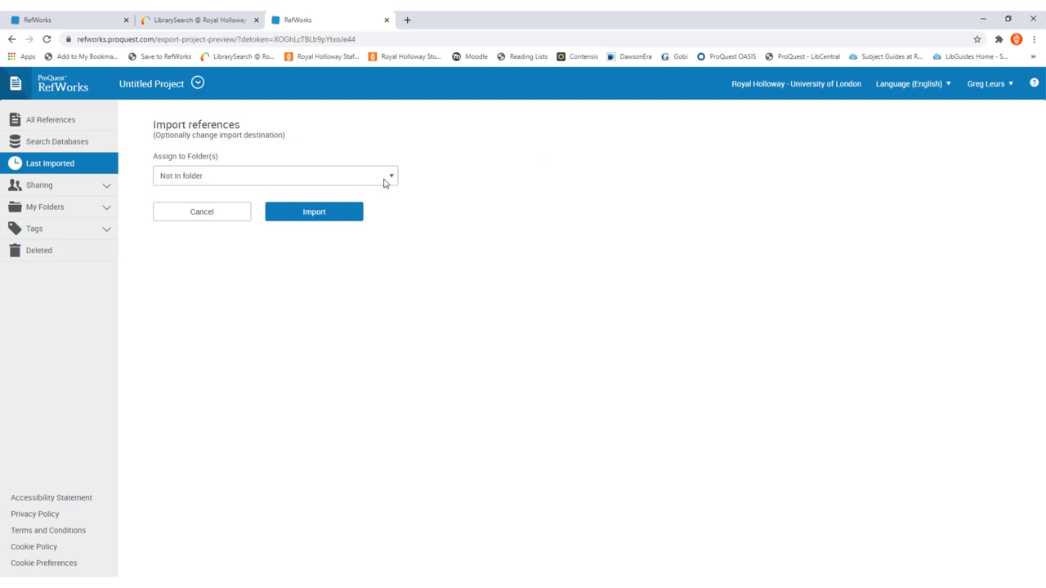
left_click(384, 183)
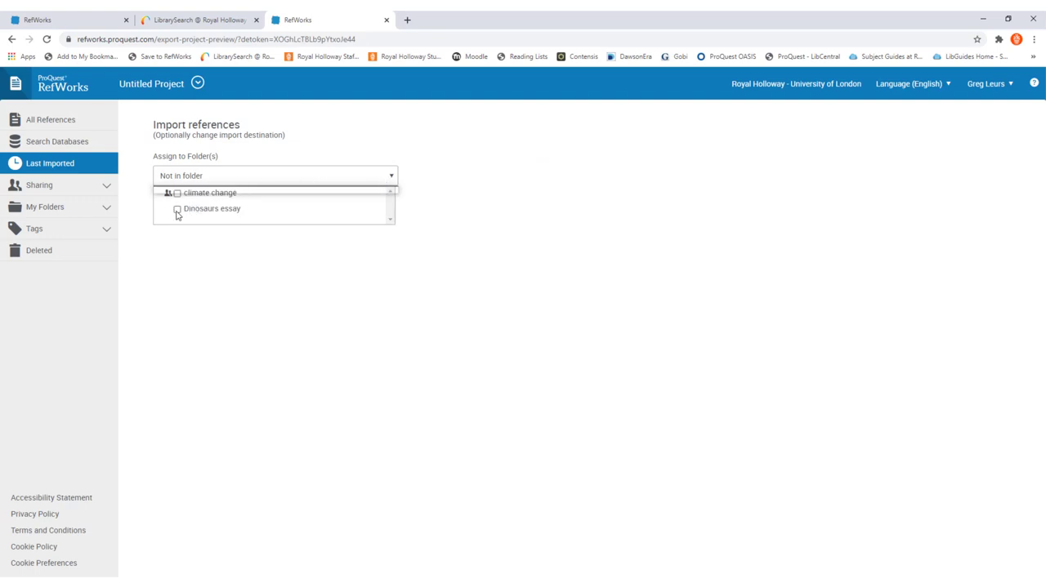
left_click(178, 210)
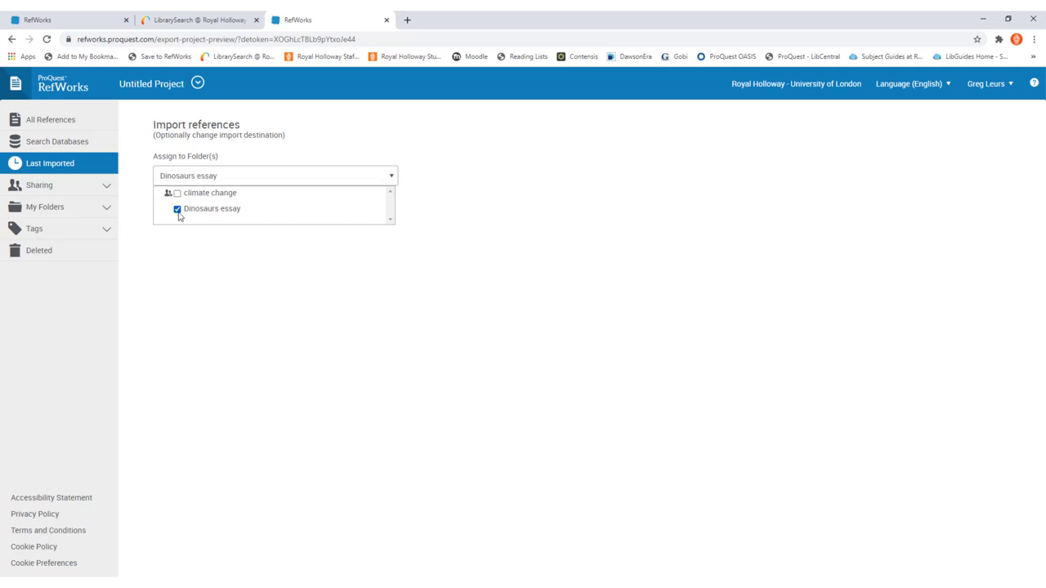
left_click(258, 246)
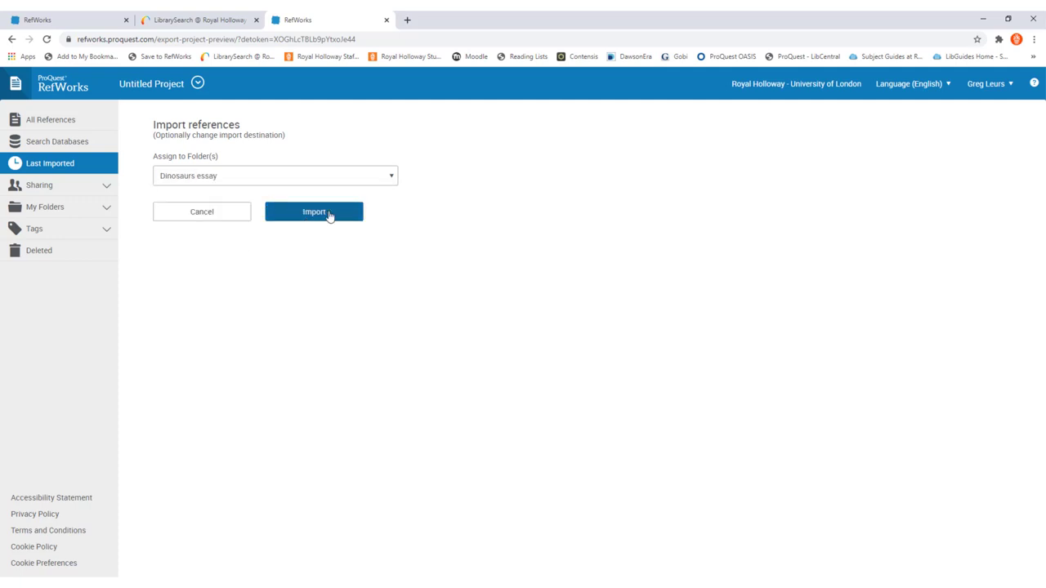
left_click(329, 215)
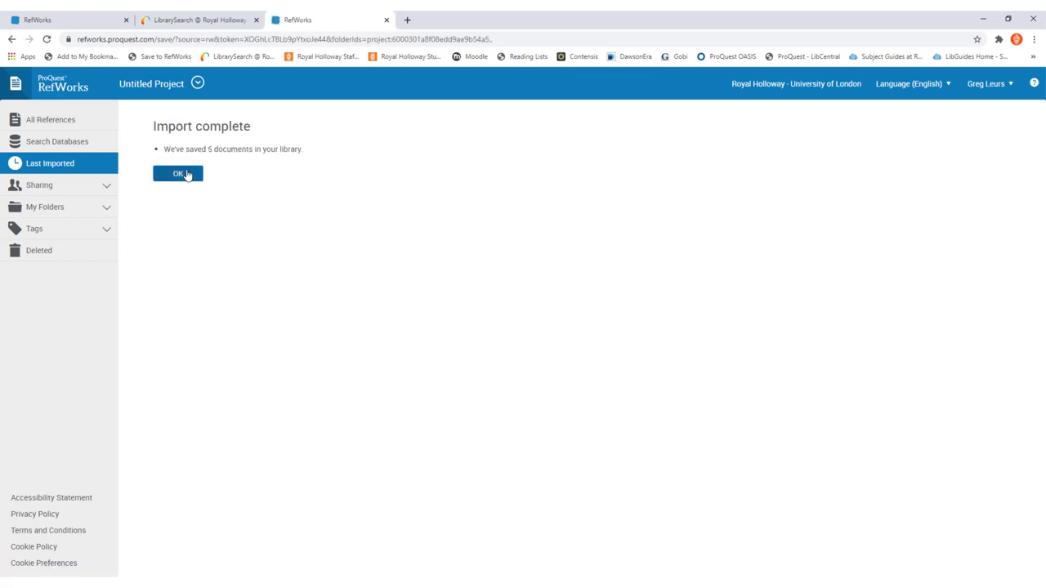
left_click(186, 175)
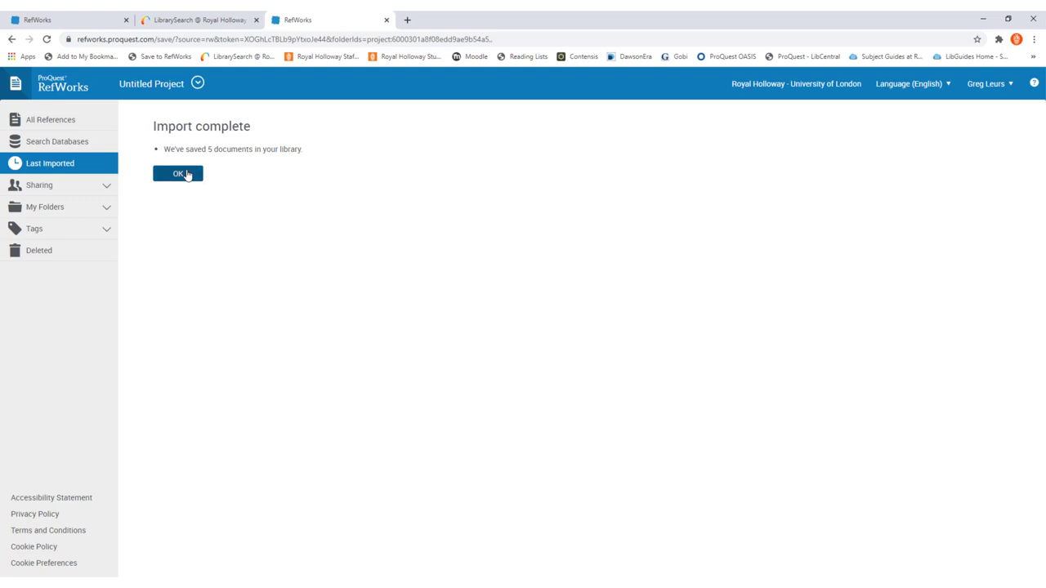